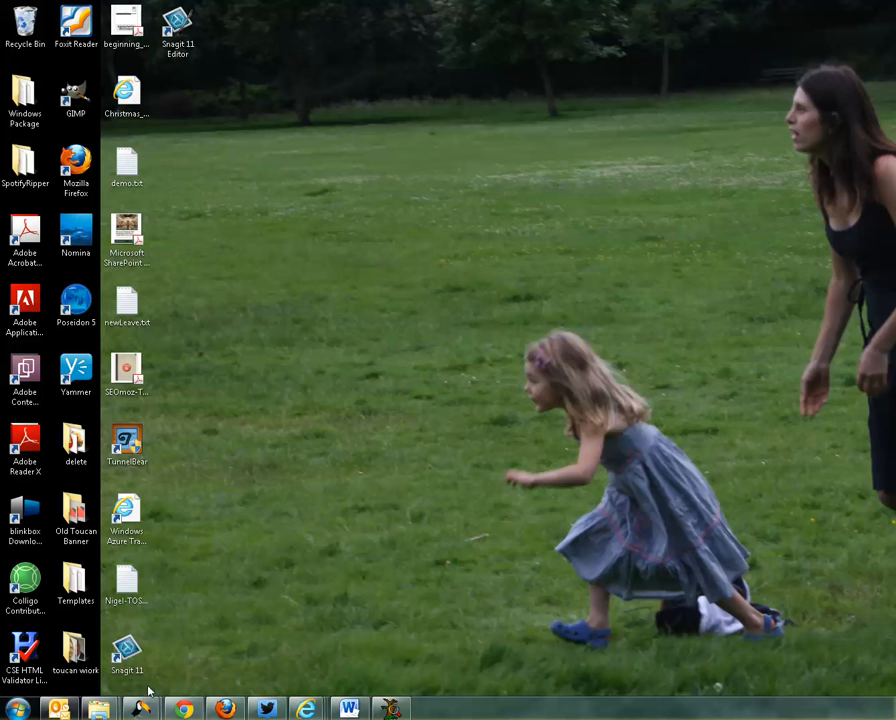
# - Switch to the GTEP team site in Internet Explorer and copy its full web address
pyautogui.moveTo(140, 707)
pyautogui.click(114, 667)
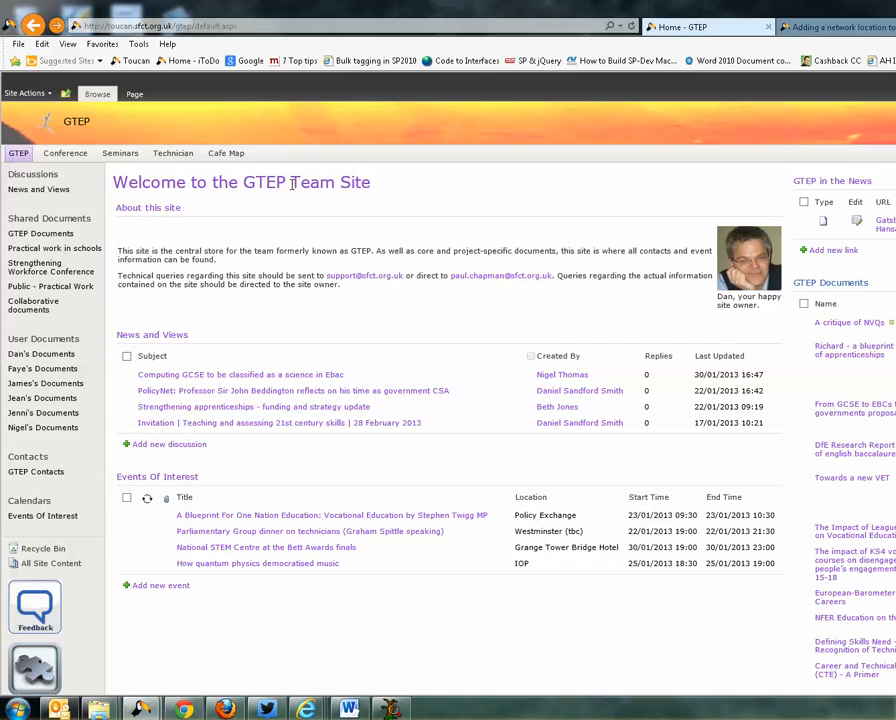
pyautogui.click(250, 26)
pyautogui.hotkey('ctrl', 'c')
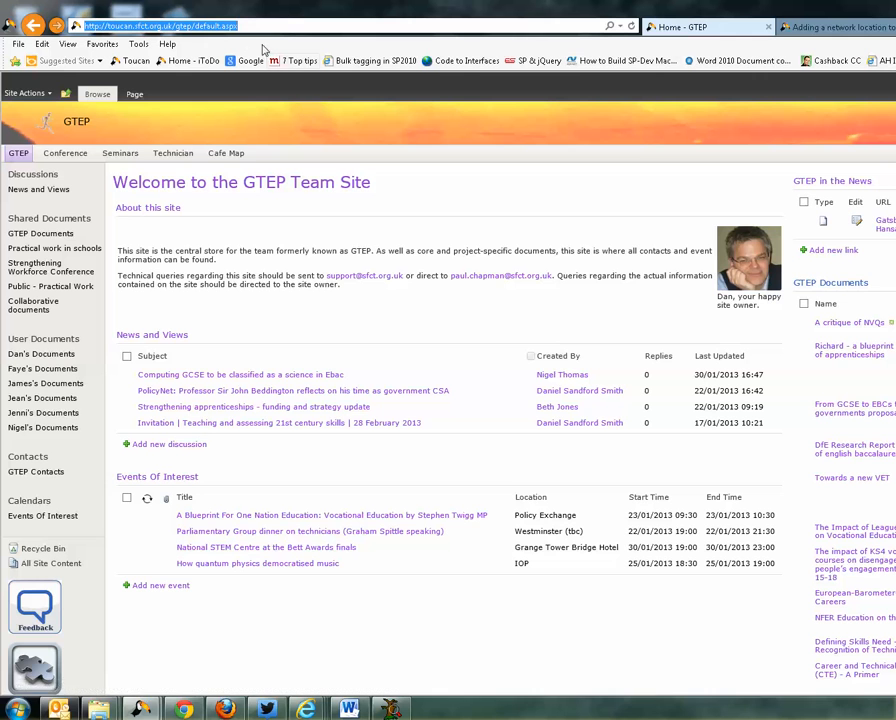
# - Switch to the Computer window in Windows Explorer and start adding a custom network location
pyautogui.moveTo(96, 712)
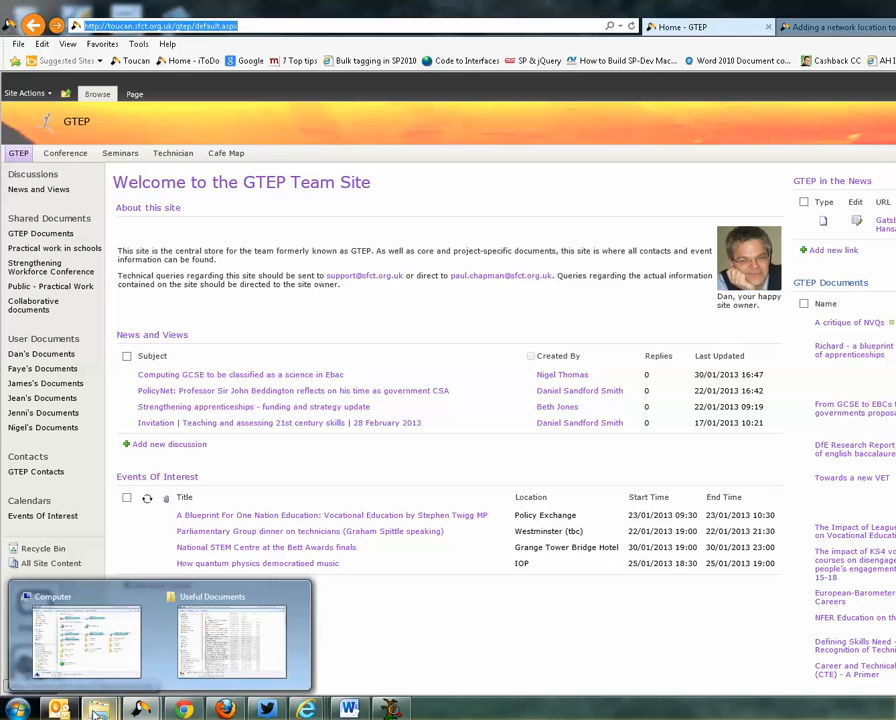
pyautogui.click(110, 655)
pyautogui.moveTo(670, 91); pyautogui.dragTo(506, 86)
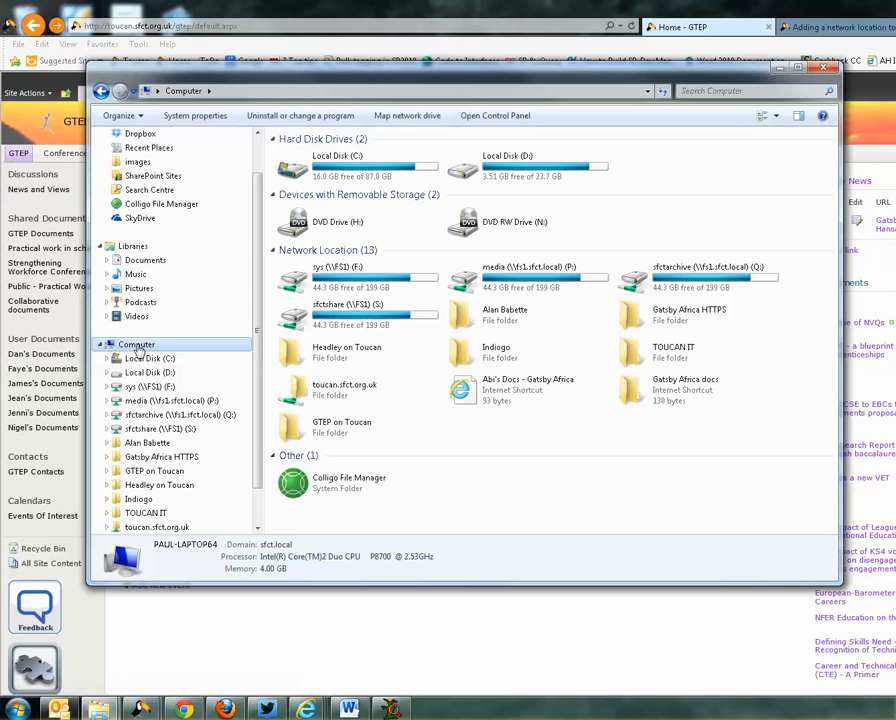
pyautogui.scroll(1, 242, 378)
pyautogui.scroll(-2, 216, 420)
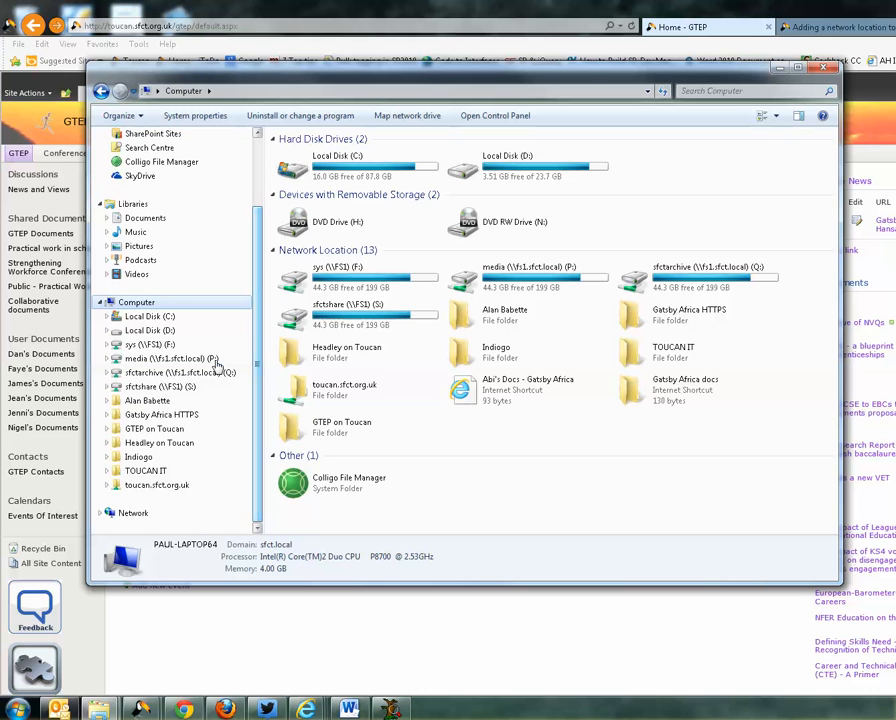
pyautogui.rightClick(138, 306)
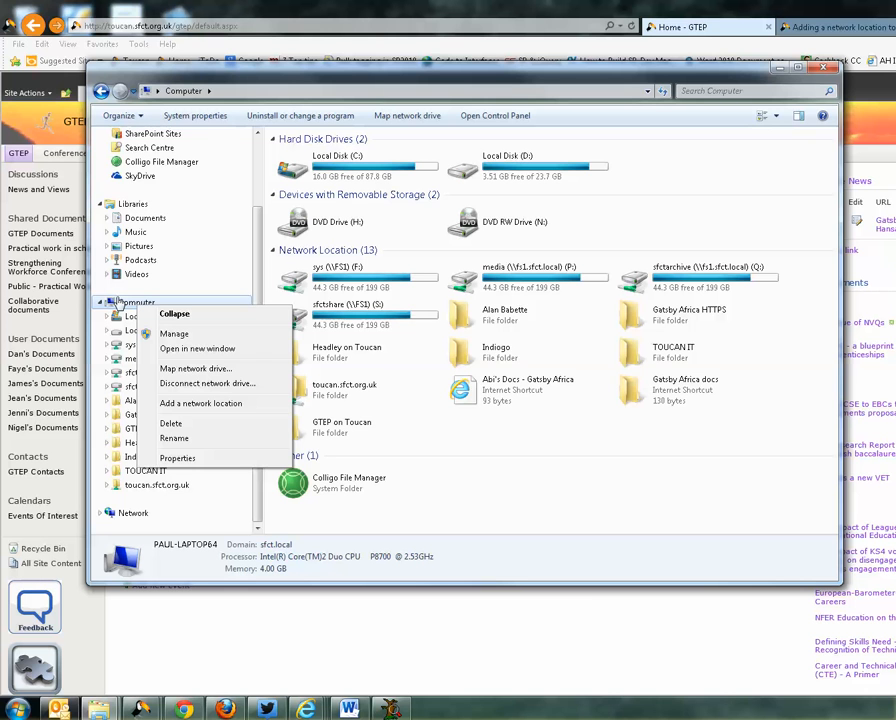
pyautogui.click(208, 401)
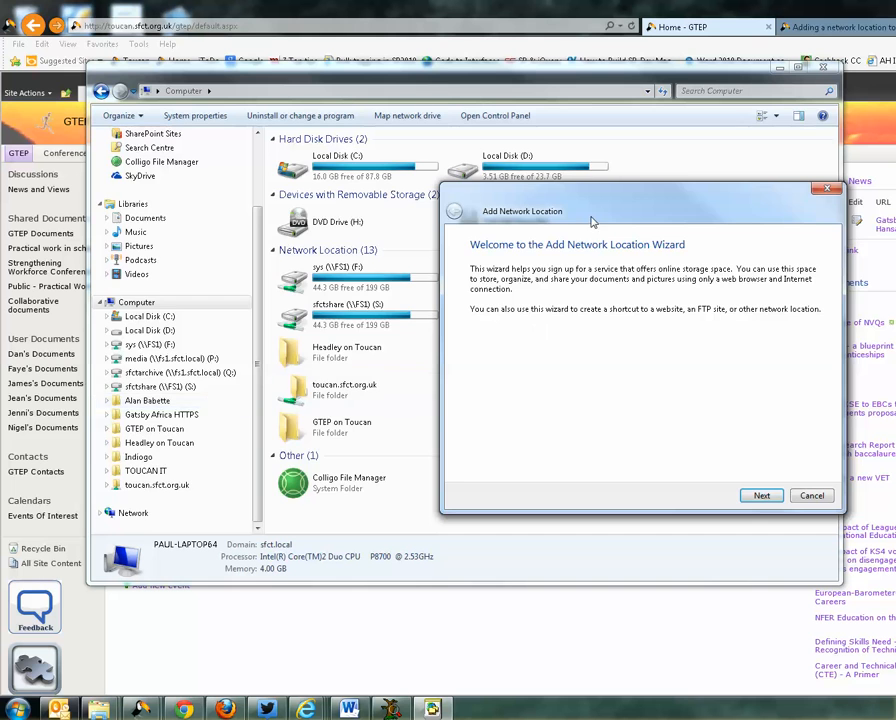
pyautogui.moveTo(566, 210); pyautogui.dragTo(238, 202)
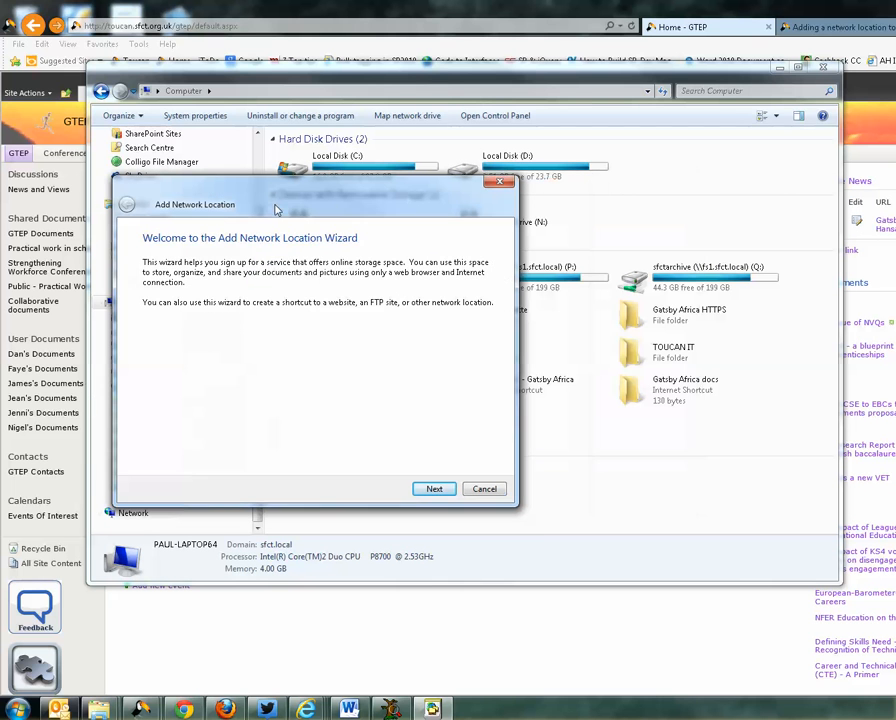
pyautogui.click(434, 489)
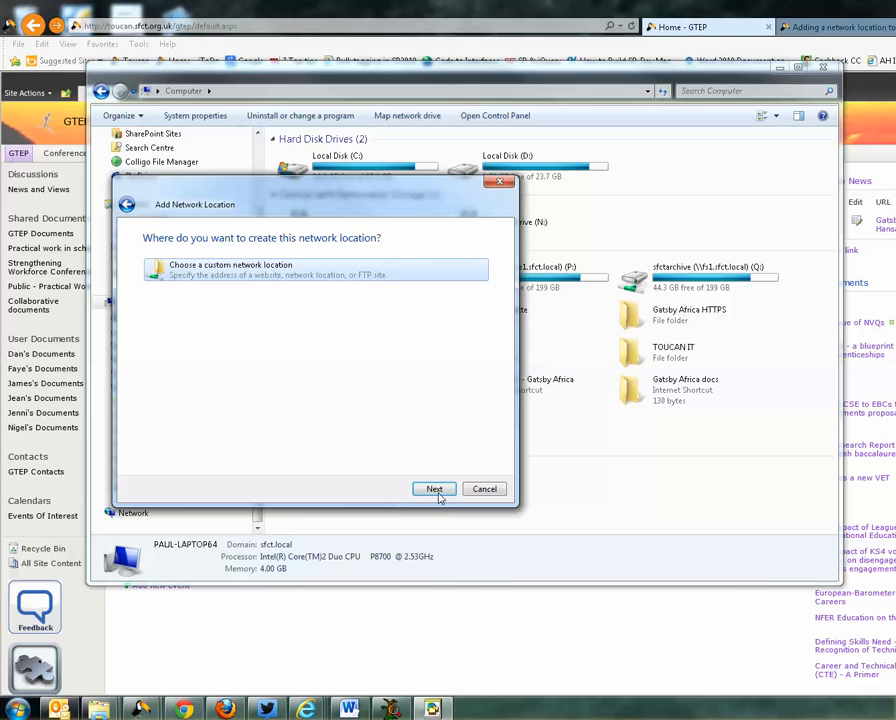
pyautogui.click(437, 492)
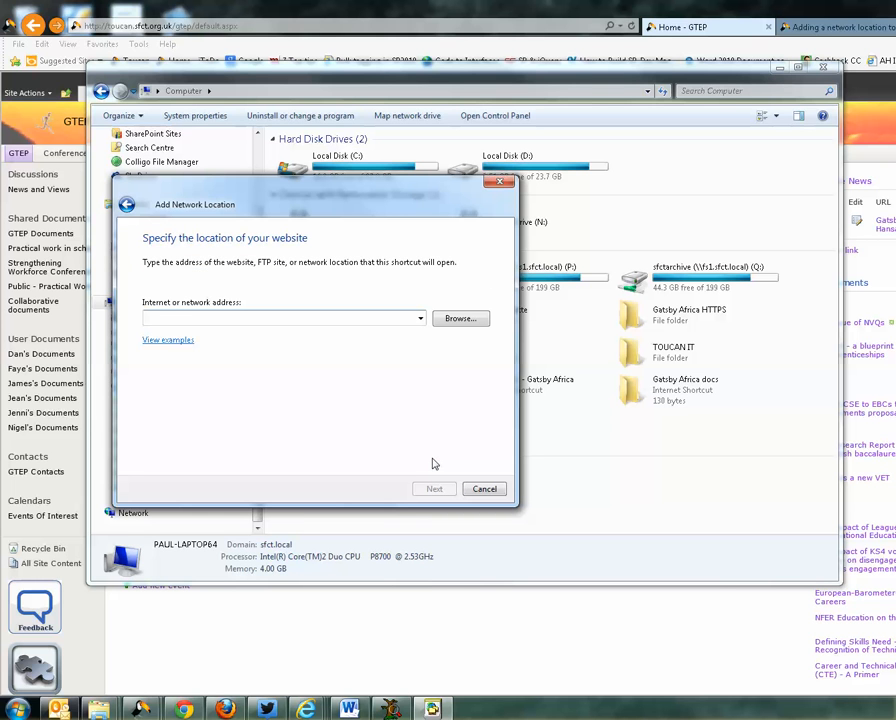
pyautogui.hotkey('ctrl', 'v')
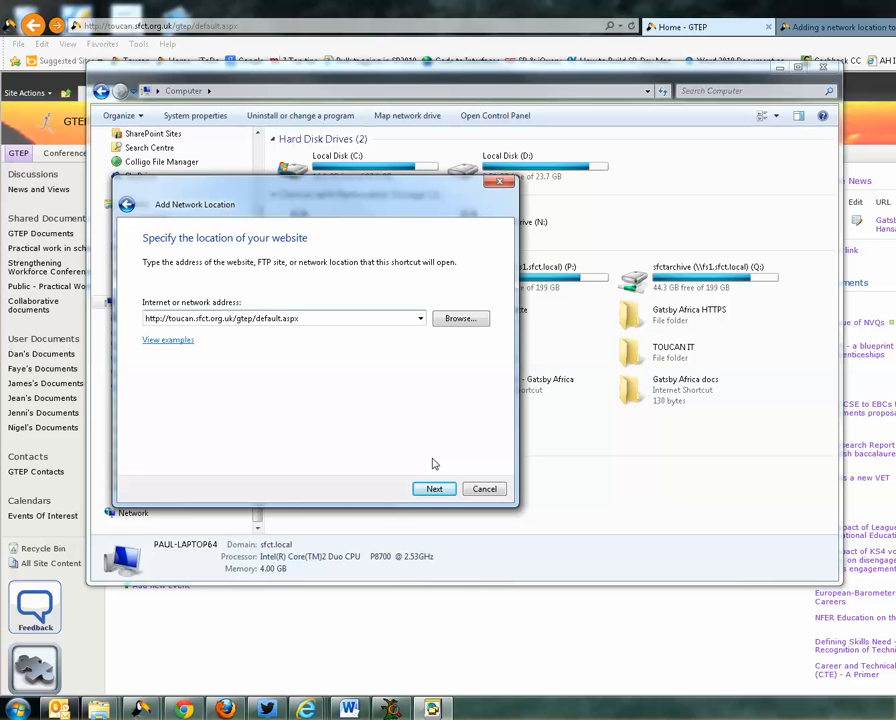
pyautogui.press('BackSpace')
pyautogui.press('BackSpace')
pyautogui.press('BackSpace')
pyautogui.press('BackSpace')
pyautogui.press('BackSpace')
pyautogui.press('BackSpace')
pyautogui.press('BackSpace')
pyautogui.press('BackSpace')
pyautogui.press('BackSpace')
pyautogui.press('BackSpace')
pyautogui.press('BackSpace')
pyautogui.press('BackSpace')
pyautogui.write('s:')
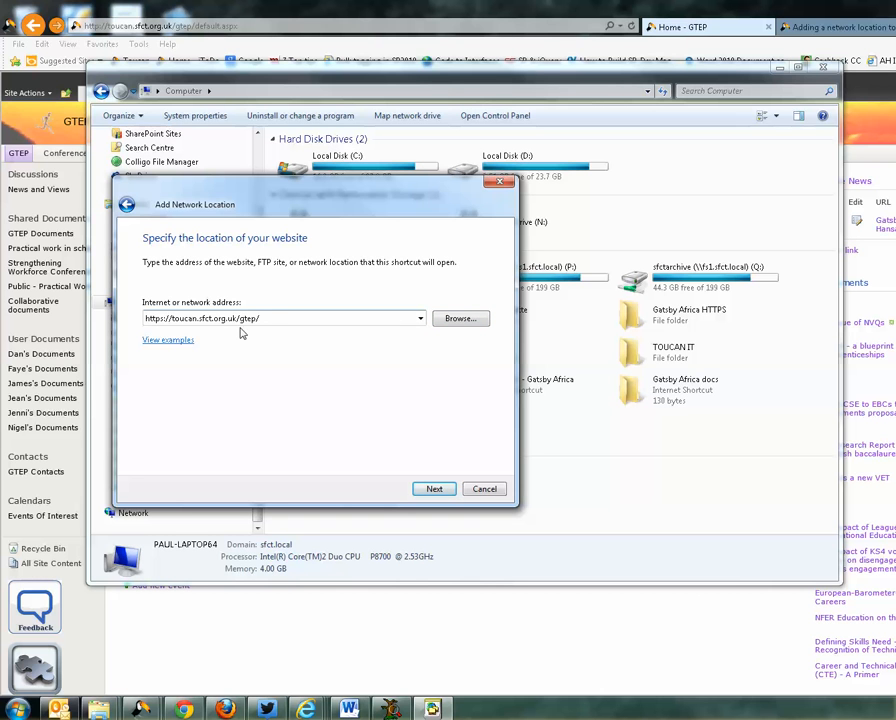
pyautogui.click(435, 489)
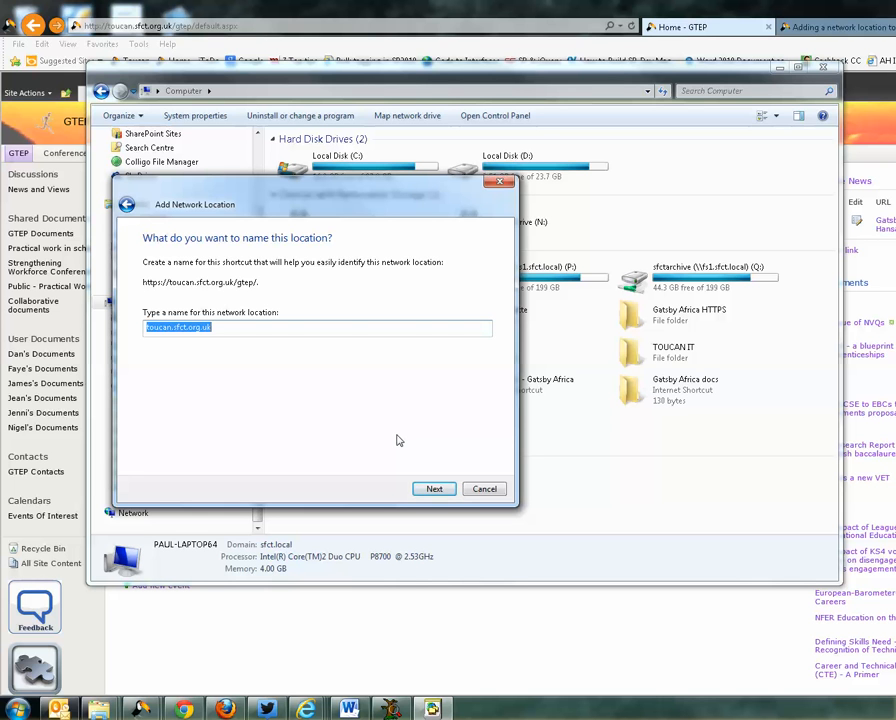
# - Name the network location "GTEP on Toucan" and finish the wizard, opening the location
pyautogui.write('GTEP on Toucan')
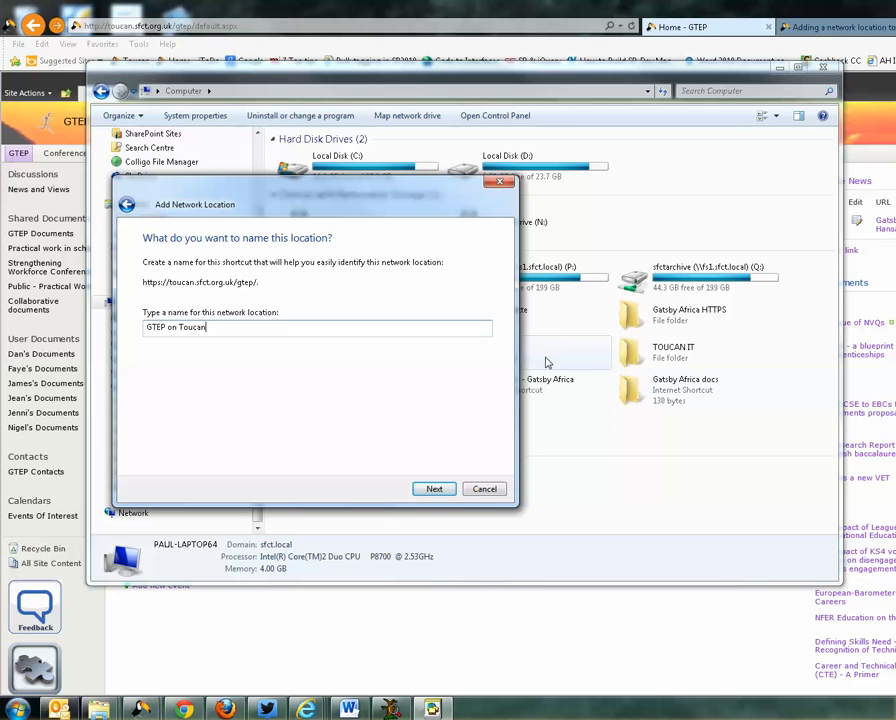
pyautogui.click(436, 490)
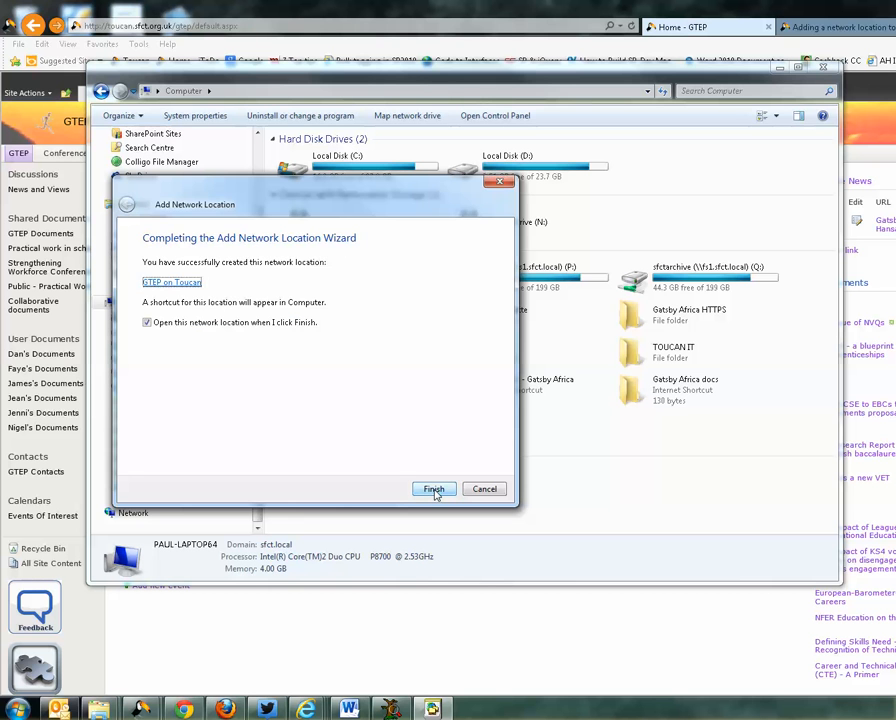
pyautogui.click(434, 490)
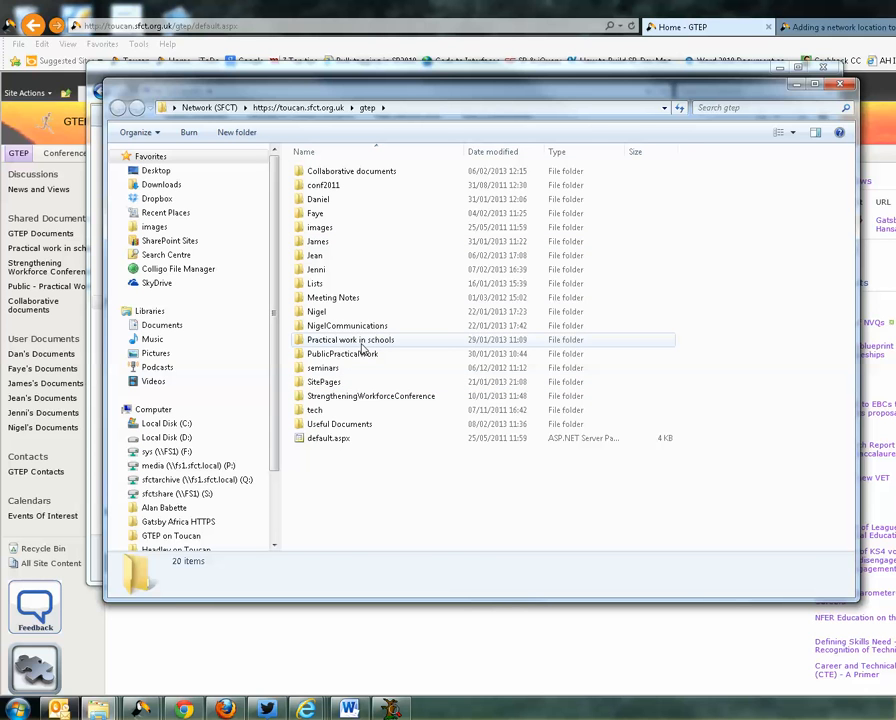
# - Open the Useful Documents folder and select the files from the Biology fieldwork PDF through the curriculum for excellence PDF
pyautogui.click(351, 424)
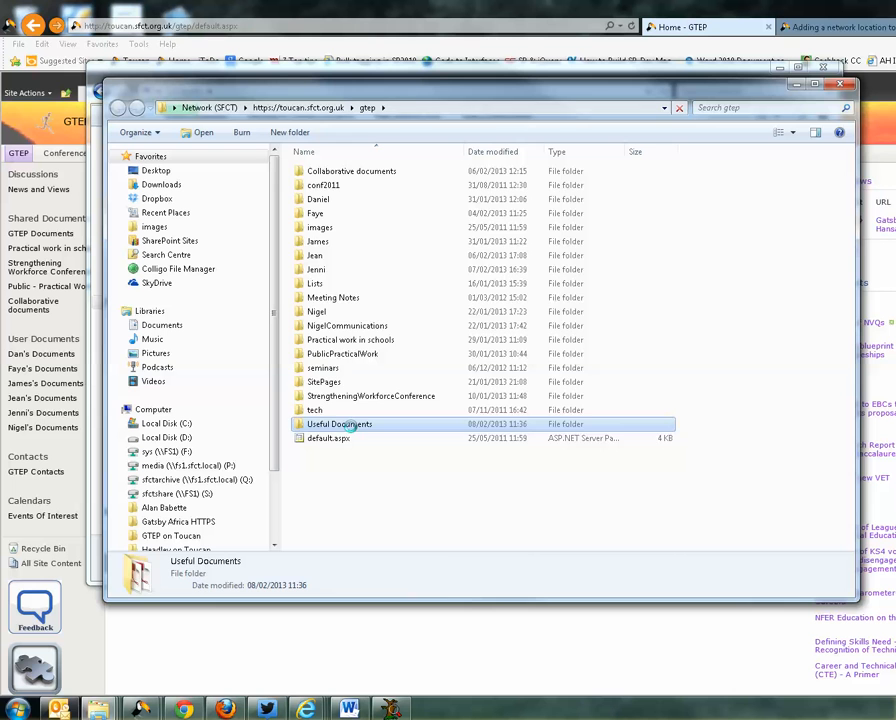
pyautogui.doubleClick(351, 426)
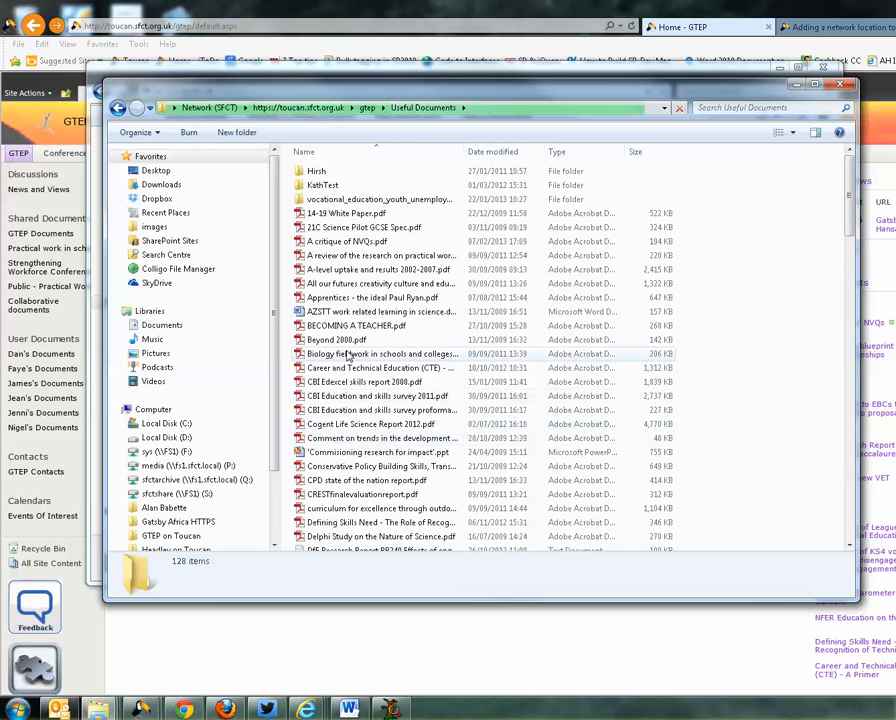
pyautogui.click(362, 354)
pyautogui.keyDown('shift'); pyautogui.click(368, 508); pyautogui.keyUp('shift')
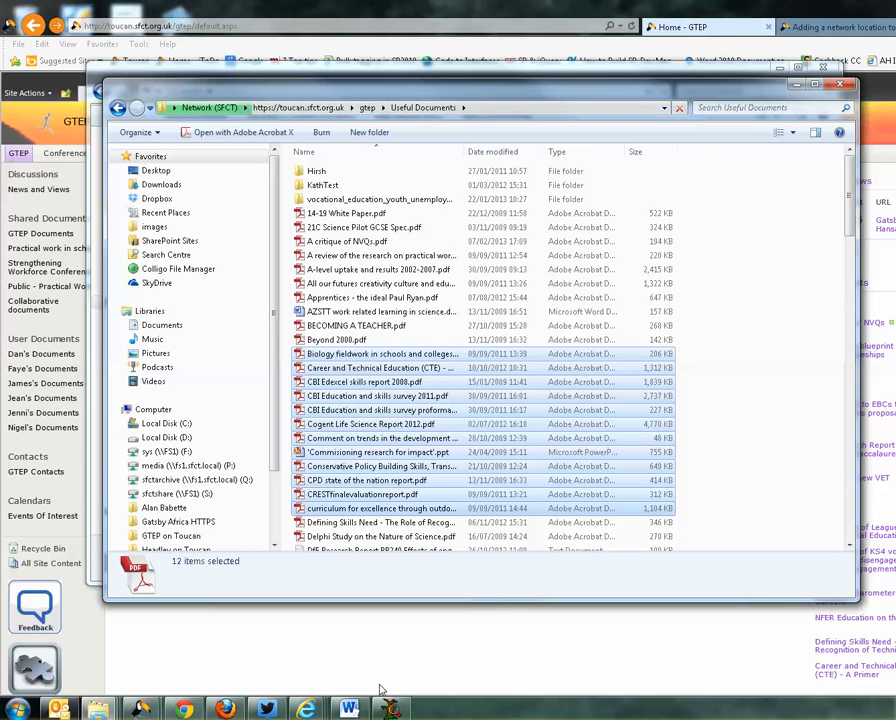
# - Switch to Word, browse to Useful Documents in GTEP on Toucan as a save location for the new document, and cancel saving
pyautogui.click(351, 710)
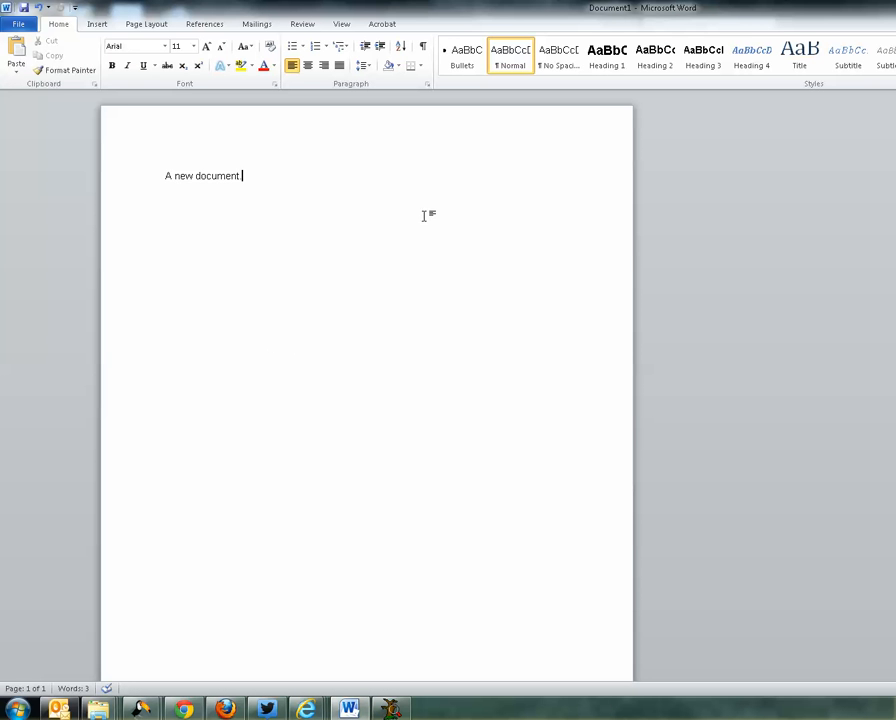
pyautogui.click(17, 26)
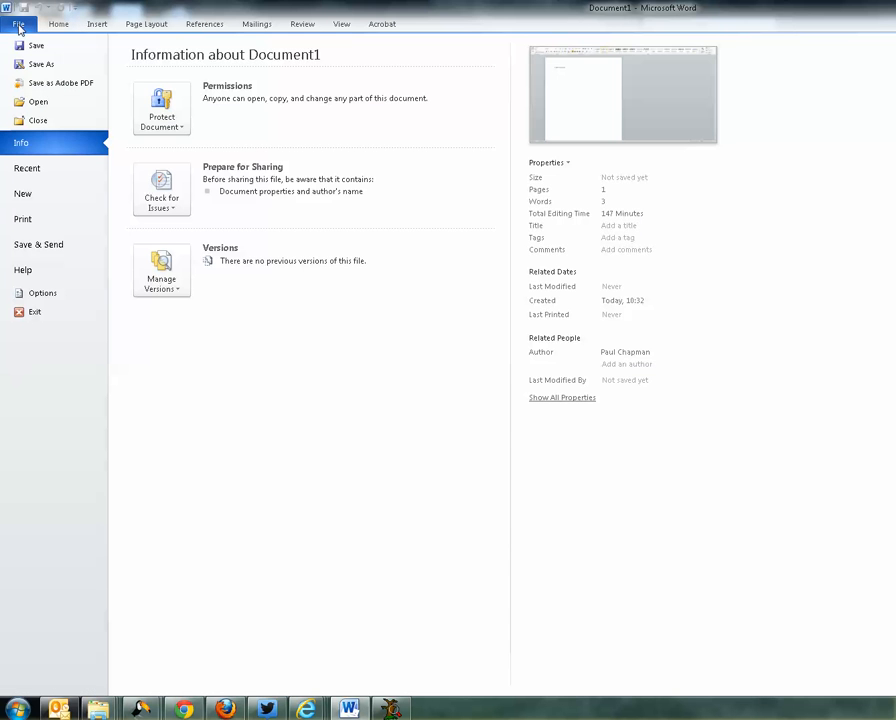
pyautogui.press('Escape')
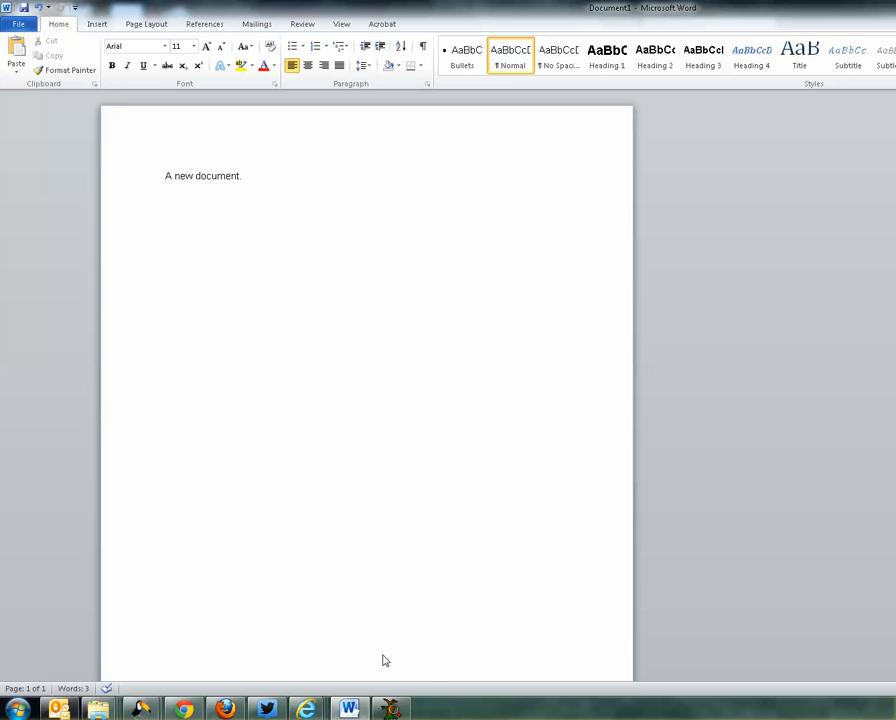
pyautogui.moveTo(356, 708)
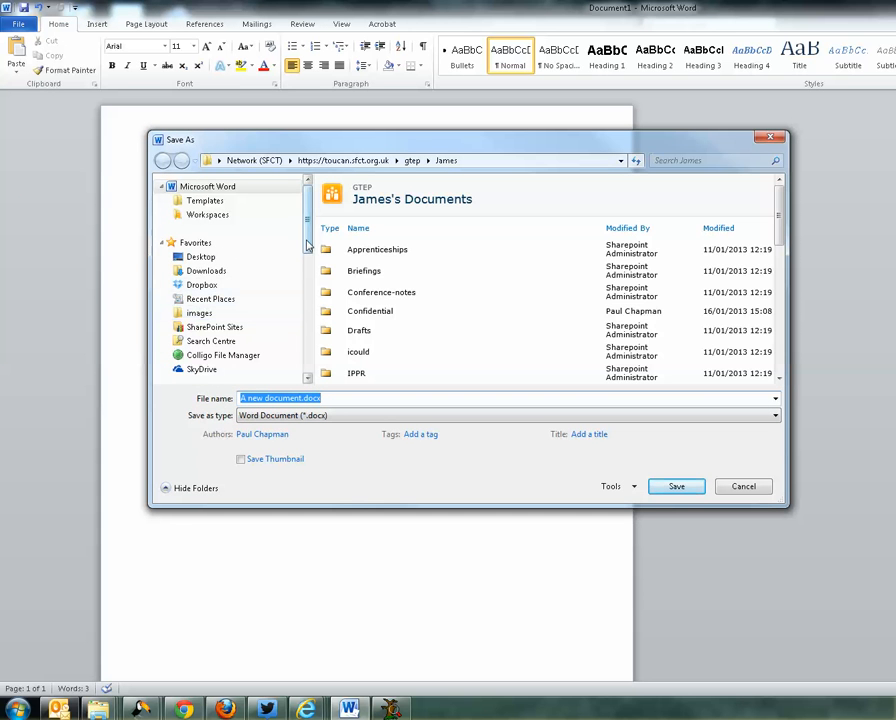
pyautogui.scroll(-8, 296, 280)
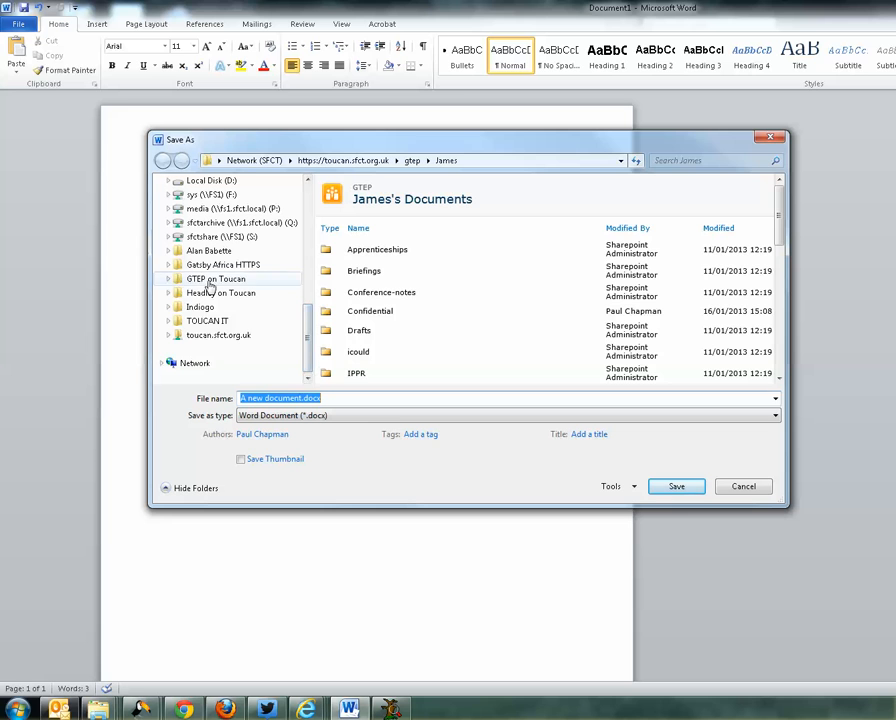
pyautogui.click(210, 281)
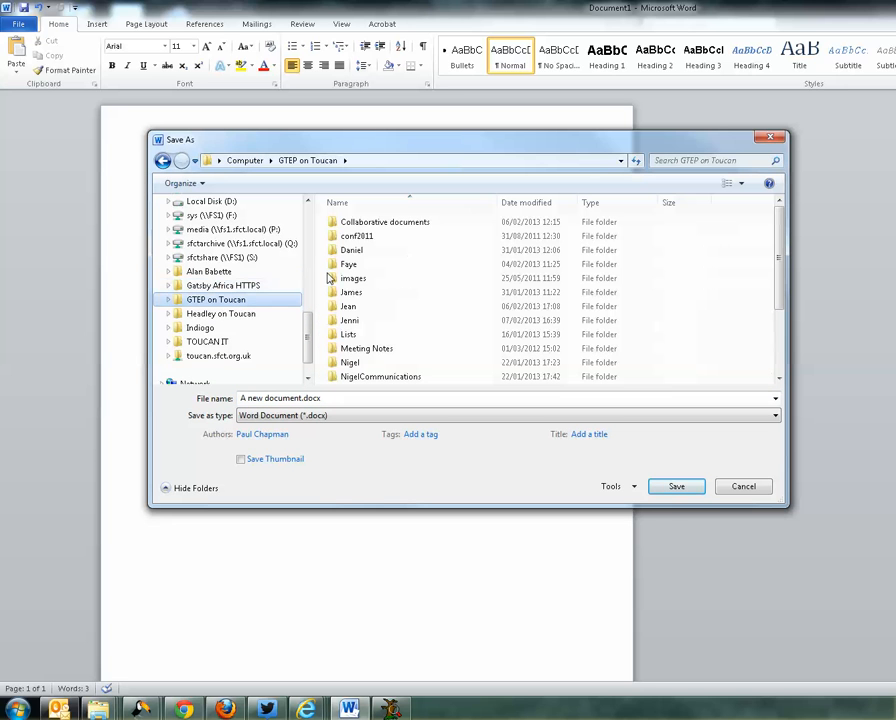
pyautogui.click(385, 352)
pyautogui.scroll(-3, 386, 360)
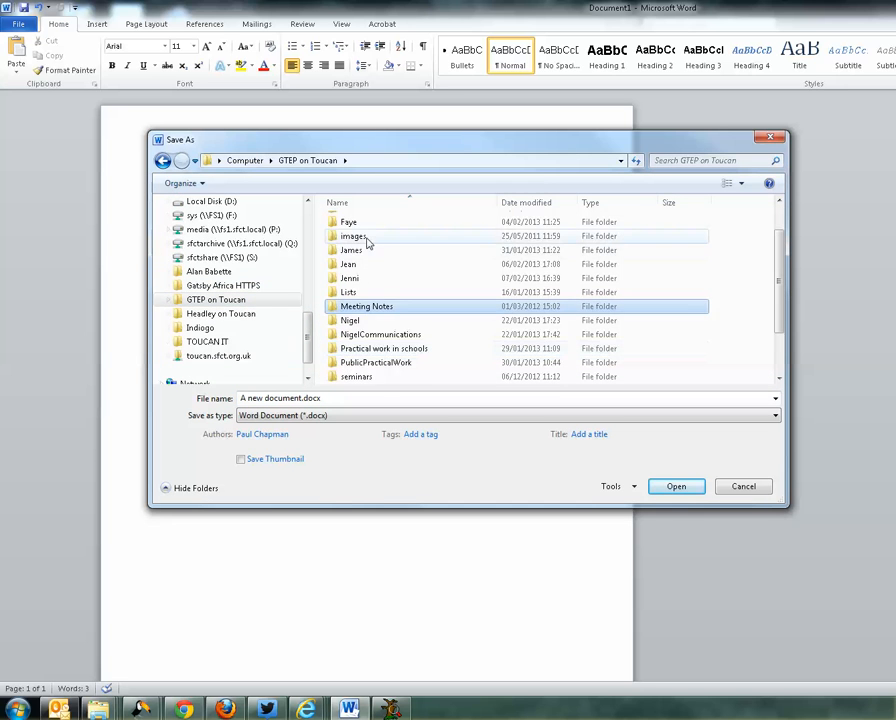
pyautogui.click(371, 377)
pyautogui.doubleClick(371, 377)
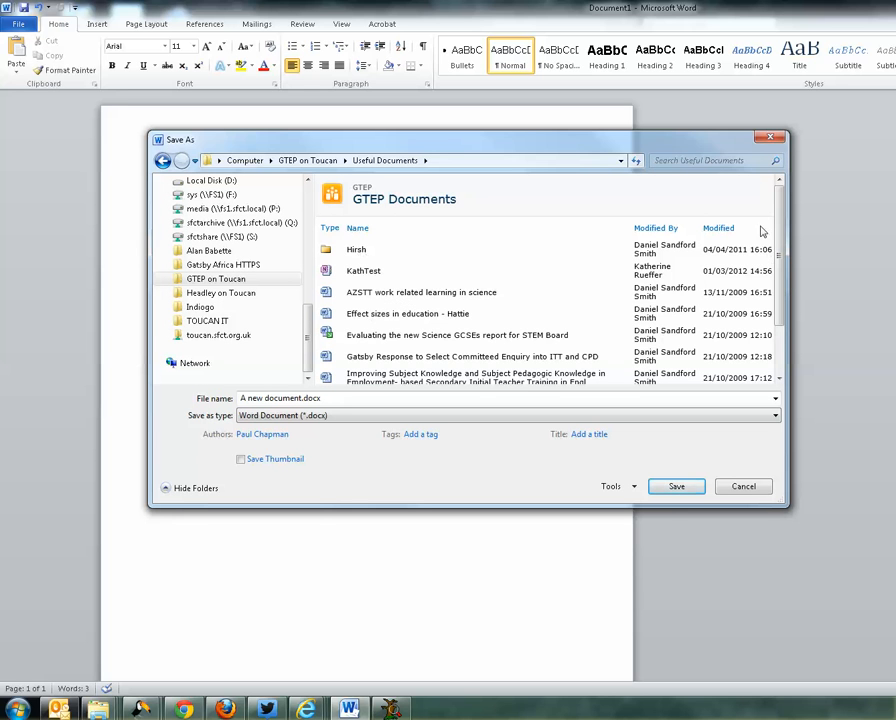
pyautogui.click(743, 487)
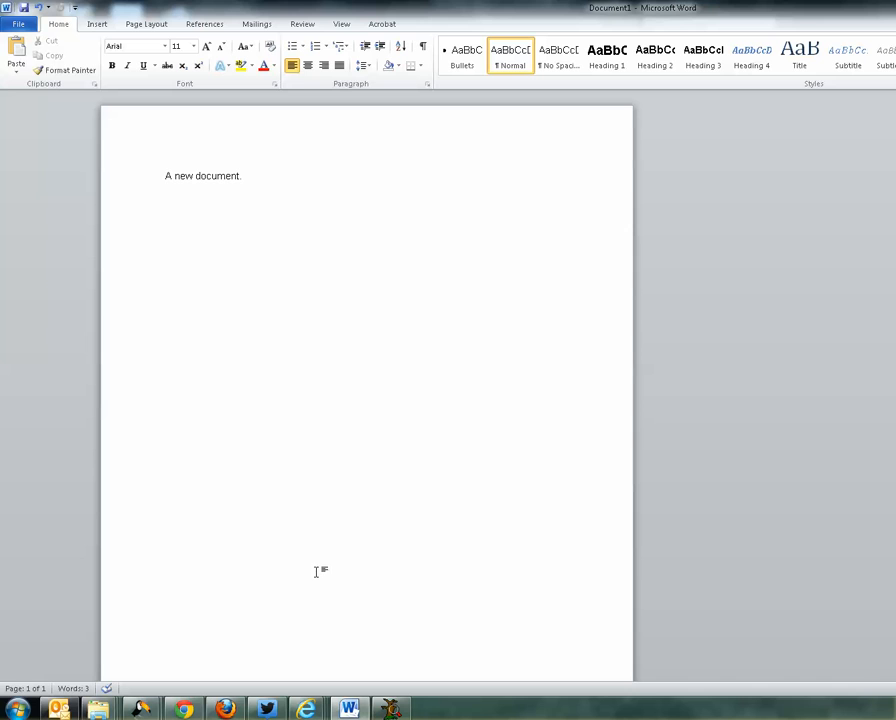